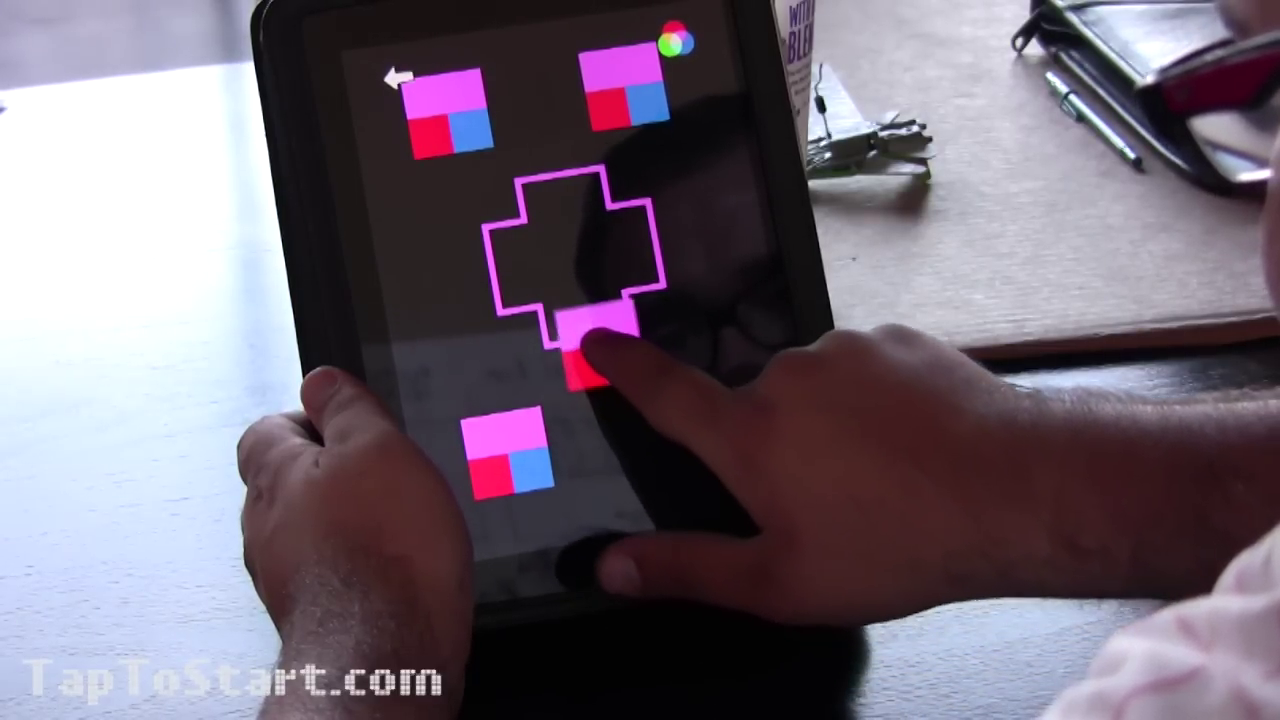
pyautogui.moveTo(672, 415); pyautogui.dragTo(575, 255)
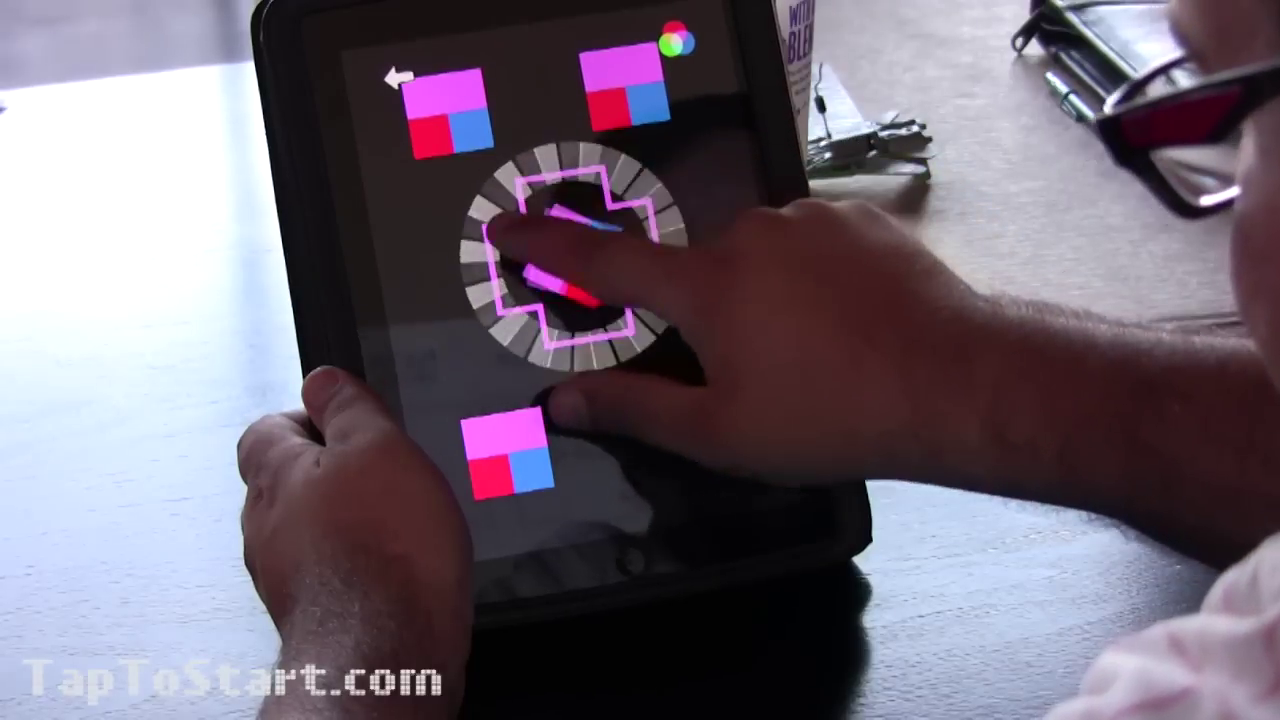
pyautogui.click(570, 240)
pyautogui.click(560, 250)
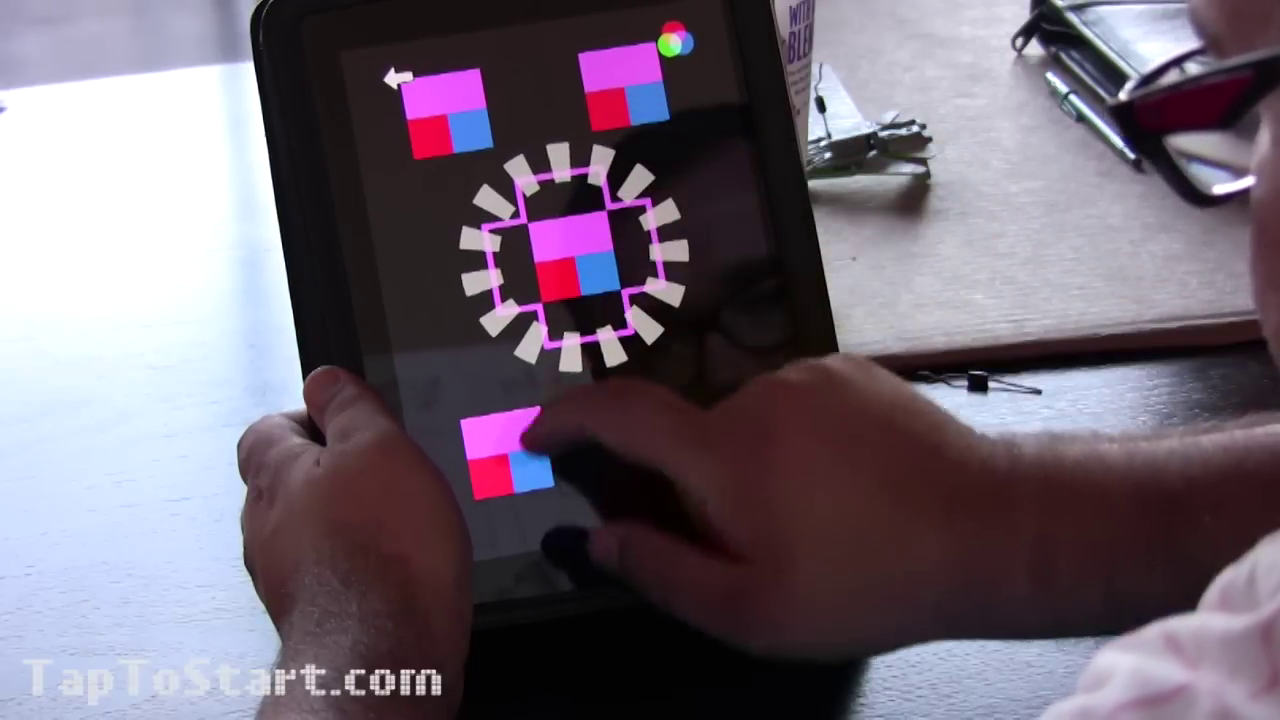
pyautogui.click(625, 85)
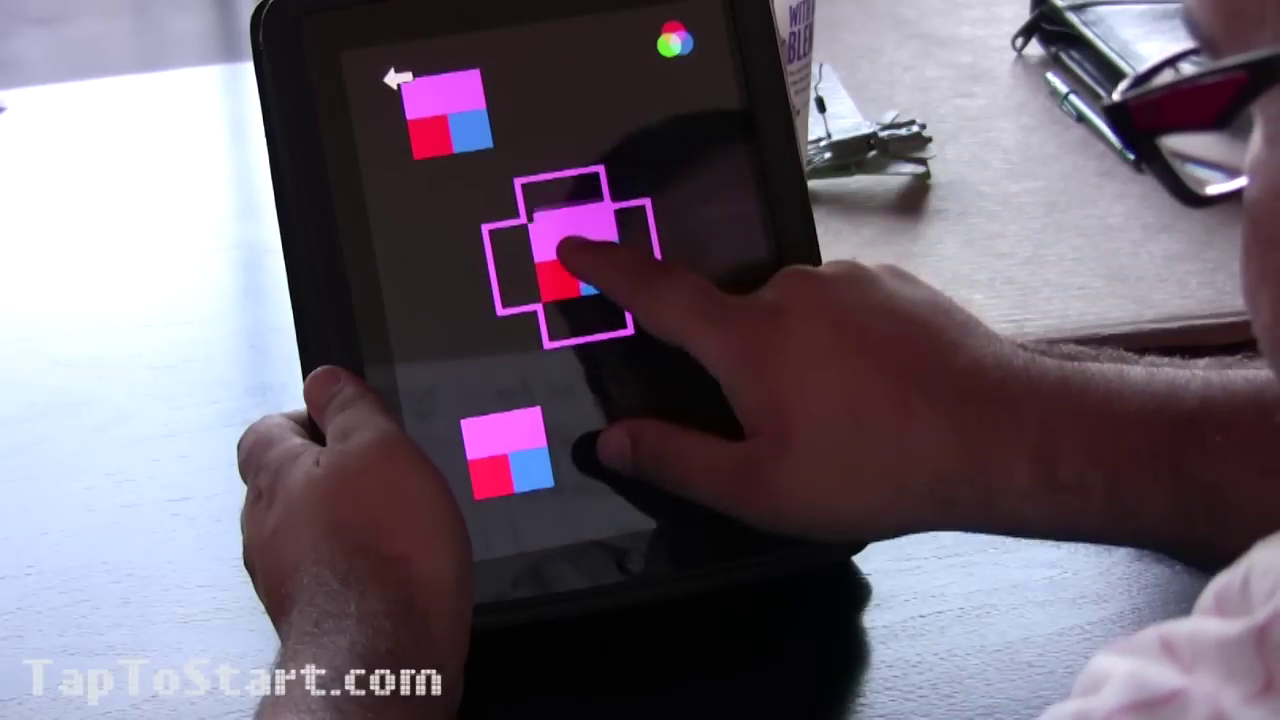
pyautogui.moveTo(600, 255); pyautogui.dragTo(560, 300)
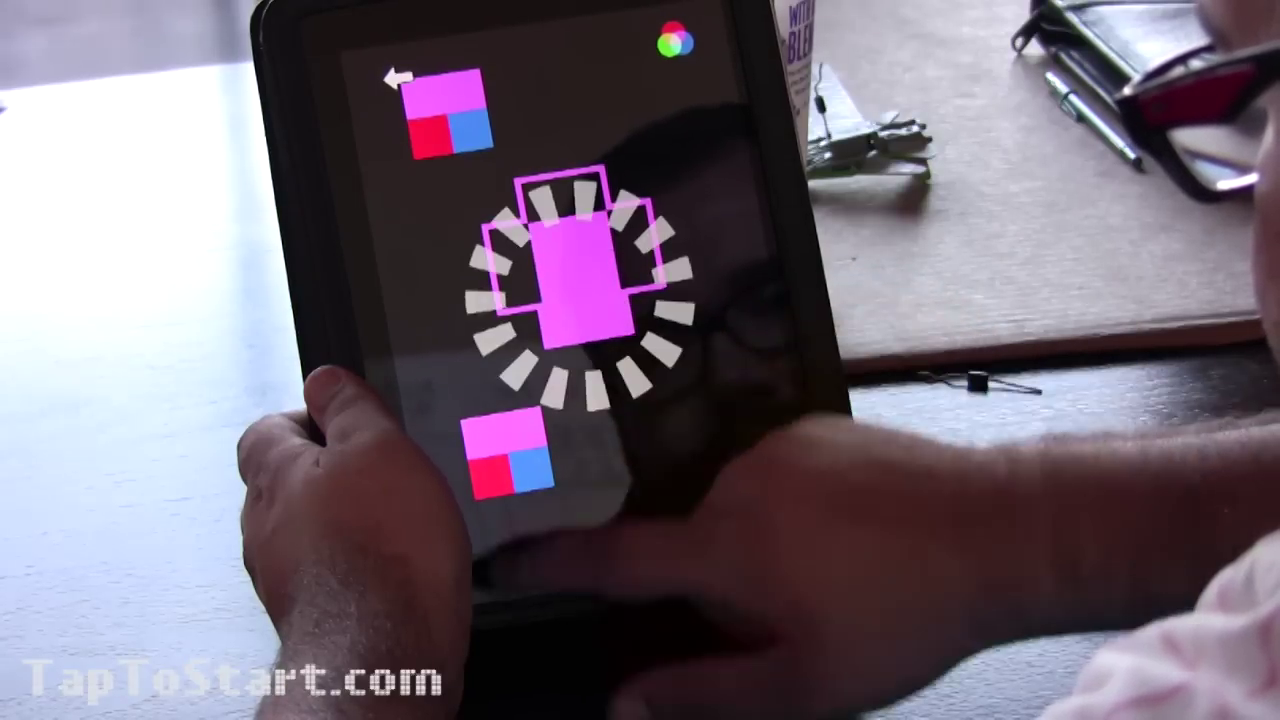
pyautogui.moveTo(505, 452)
pyautogui.mouseDown()
pyautogui.moveTo(518, 402)
pyautogui.moveTo(640, 250)
pyautogui.mouseUp()
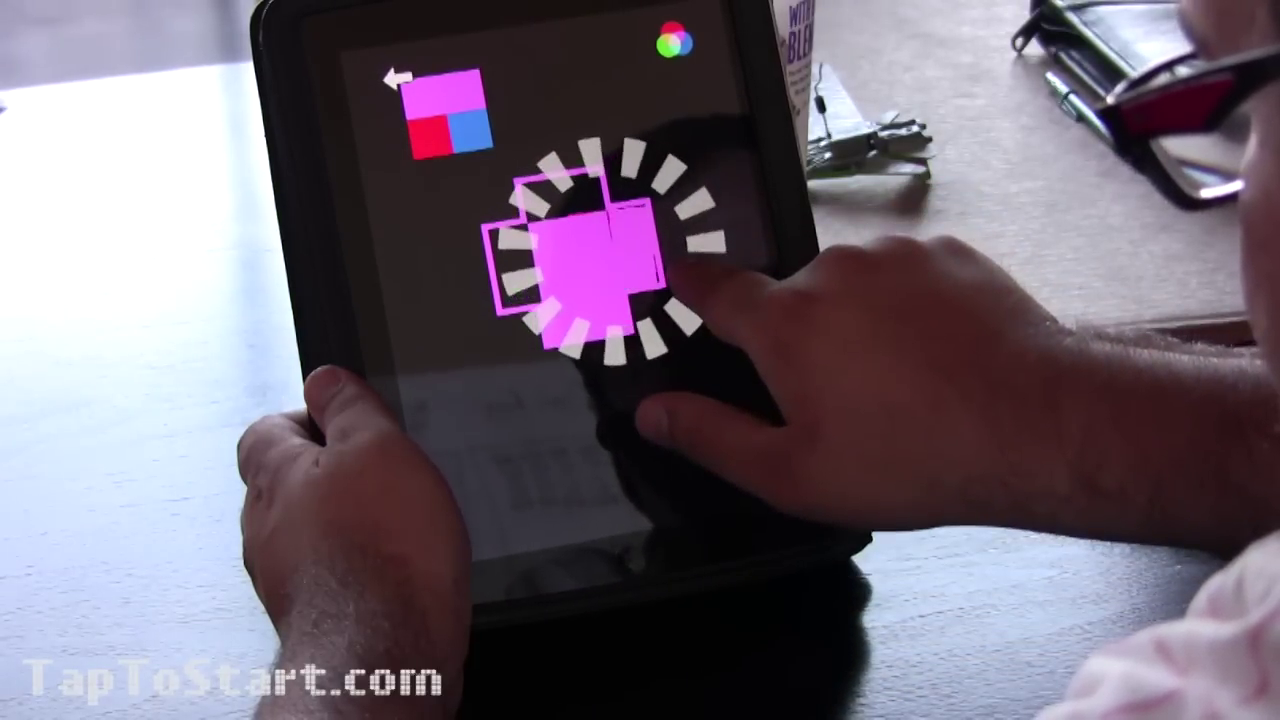
pyautogui.moveTo(445, 110); pyautogui.dragTo(585, 205)
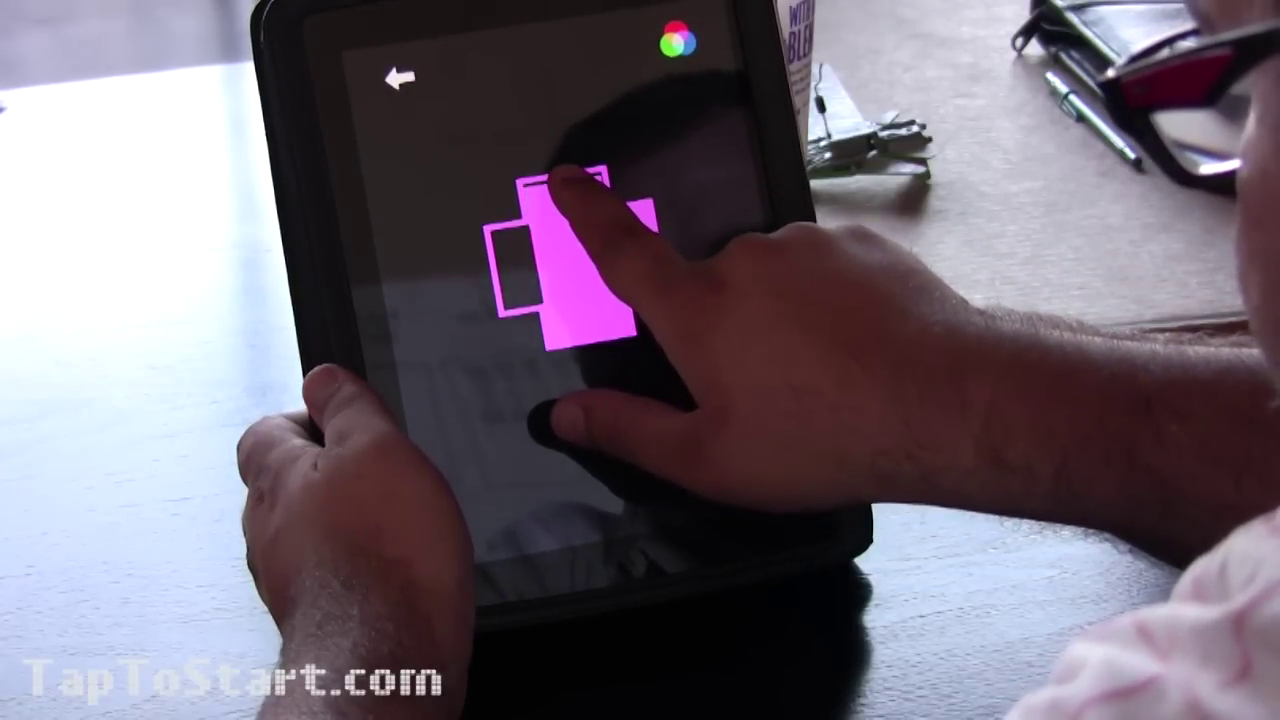
pyautogui.moveTo(585, 205); pyautogui.dragTo(560, 270)
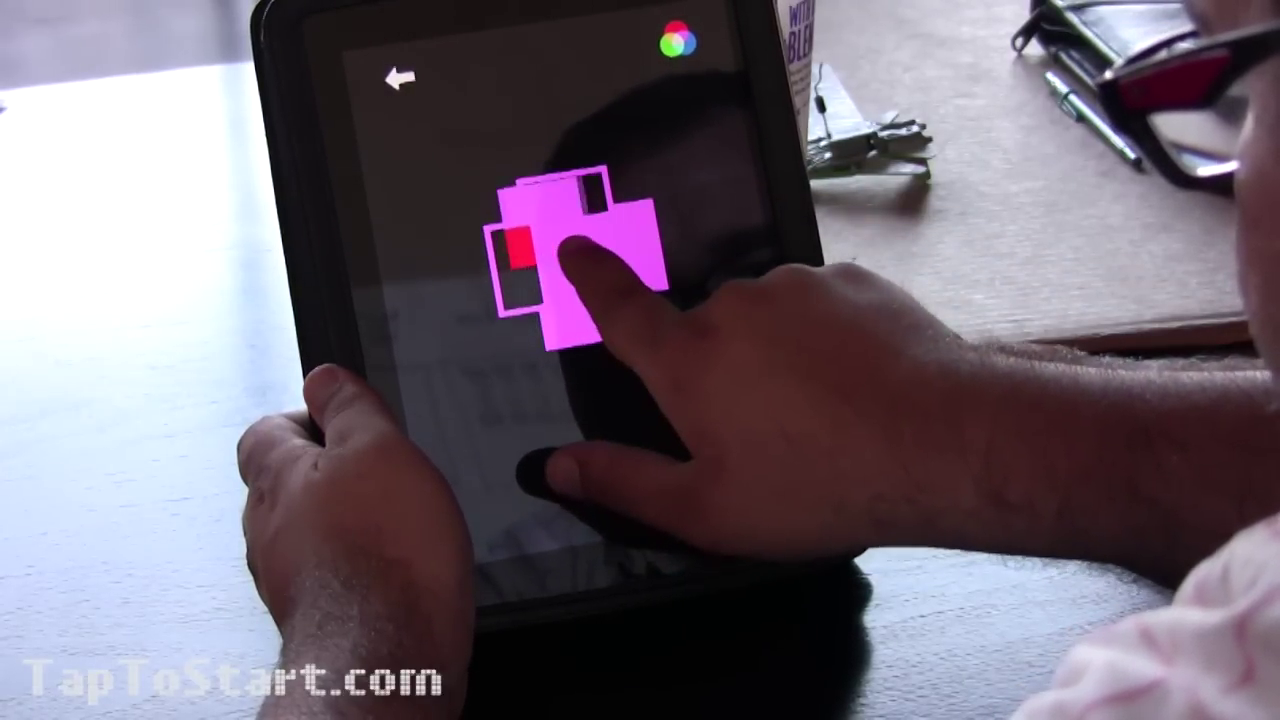
pyautogui.moveTo(560, 270); pyautogui.dragTo(545, 250)
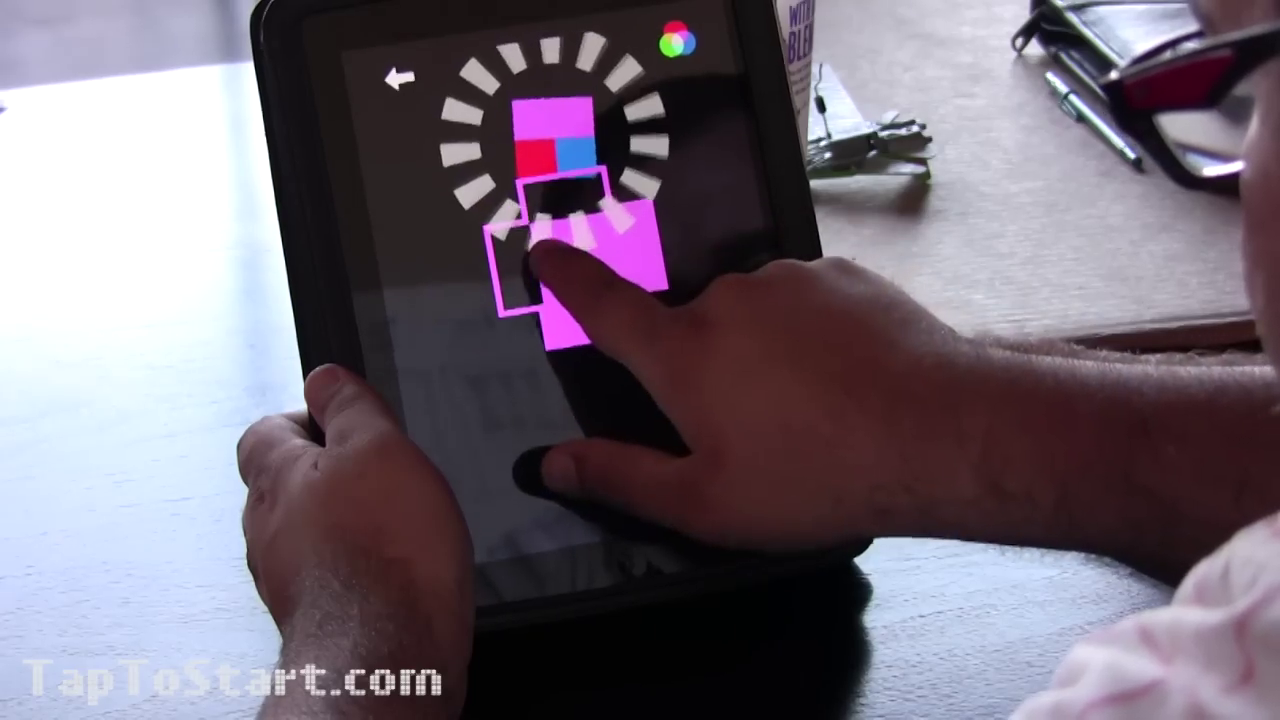
pyautogui.click(675, 40)
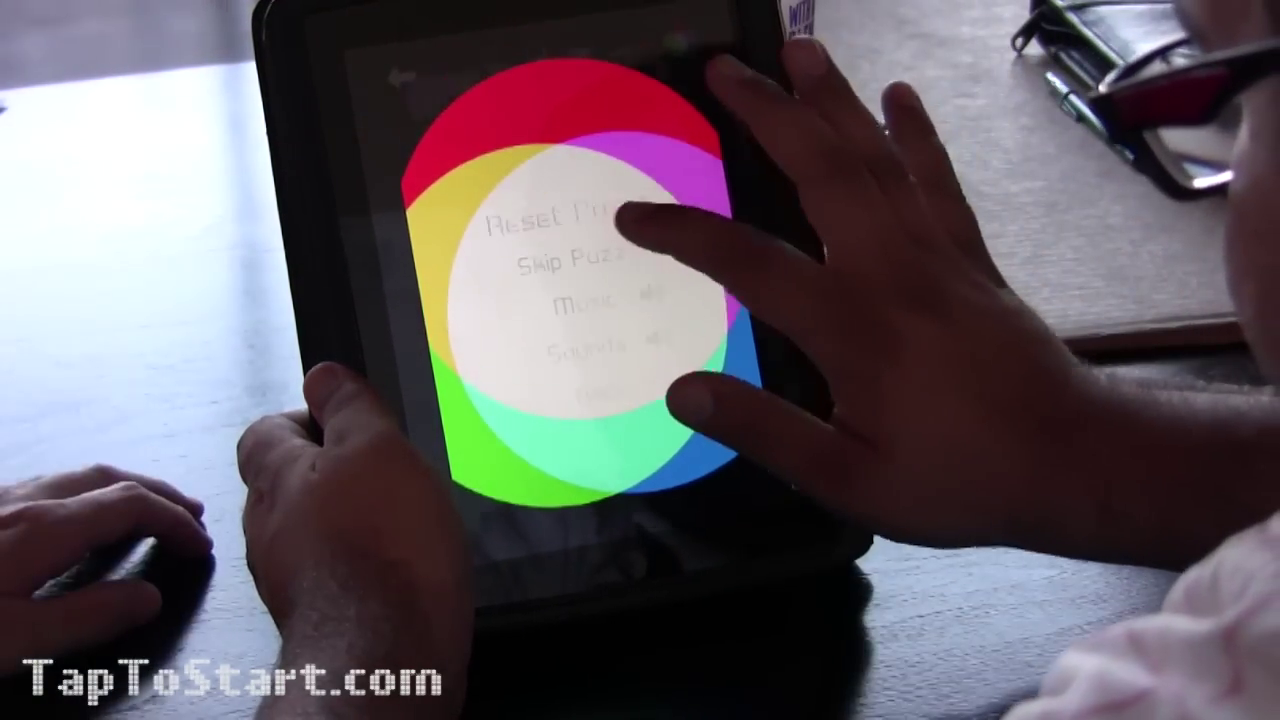
pyautogui.click(570, 210)
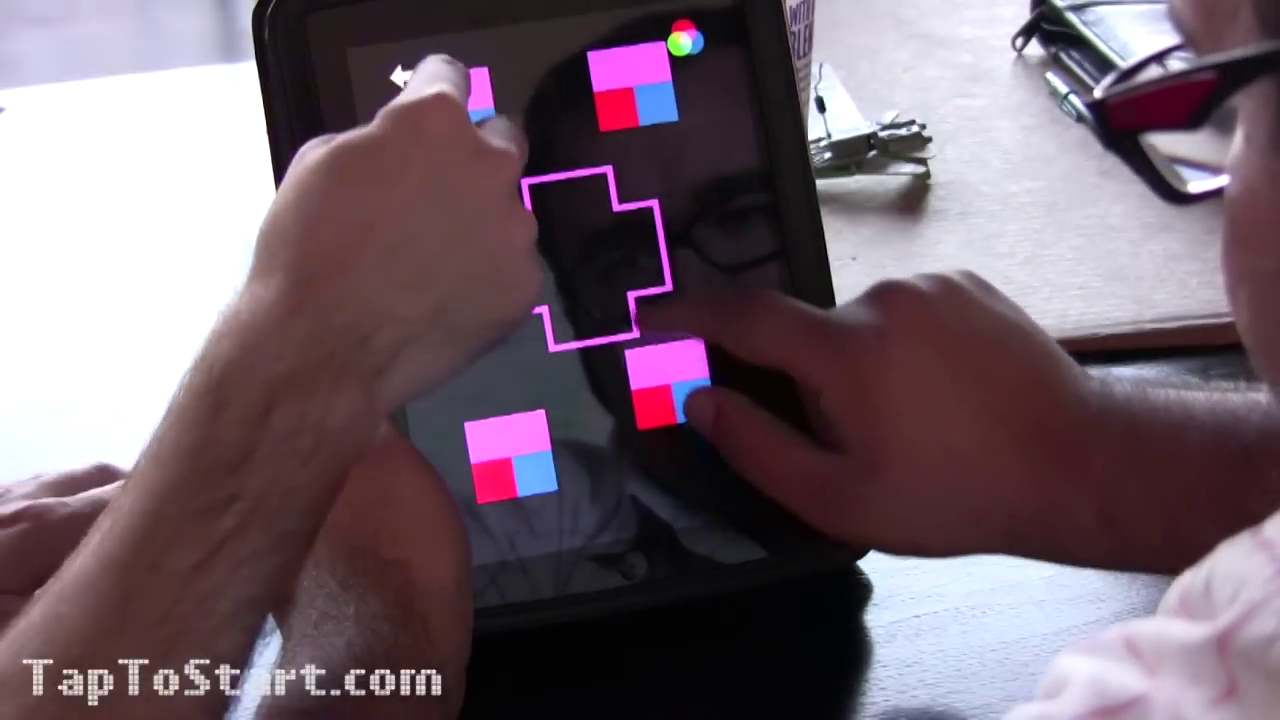
pyautogui.moveTo(700, 430); pyautogui.dragTo(580, 250)
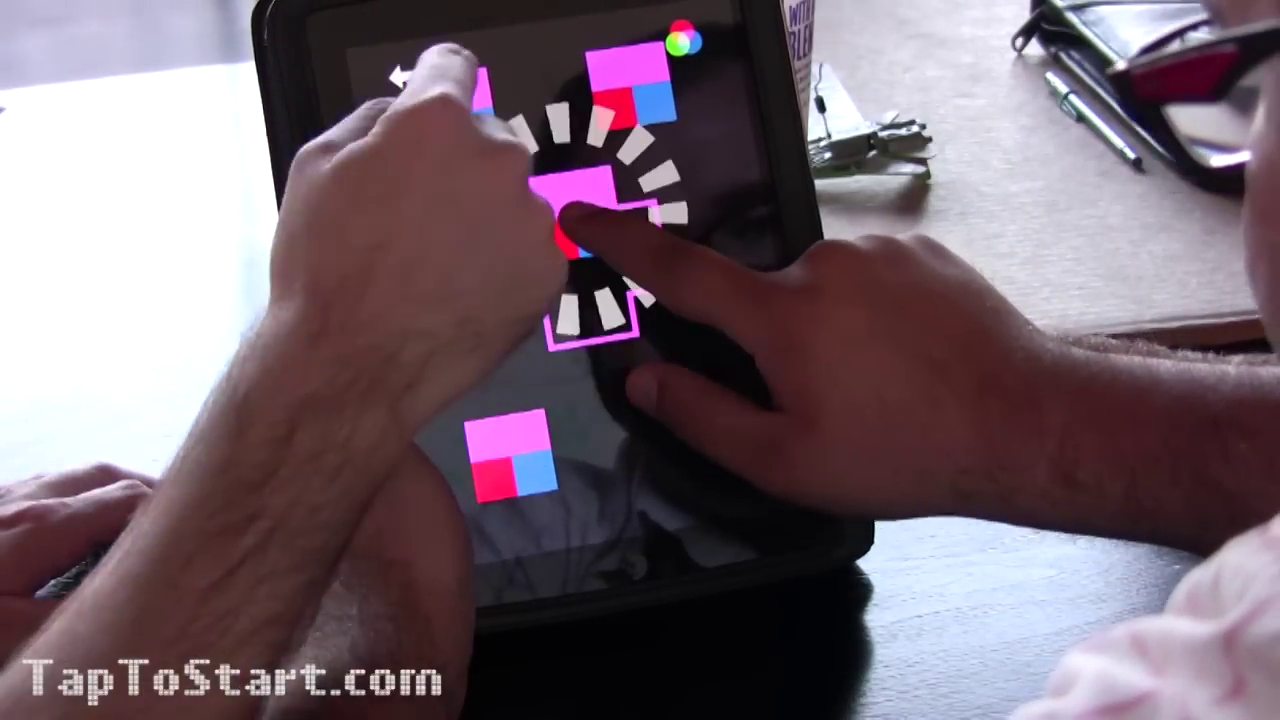
pyautogui.moveTo(620, 110); pyautogui.dragTo(590, 290)
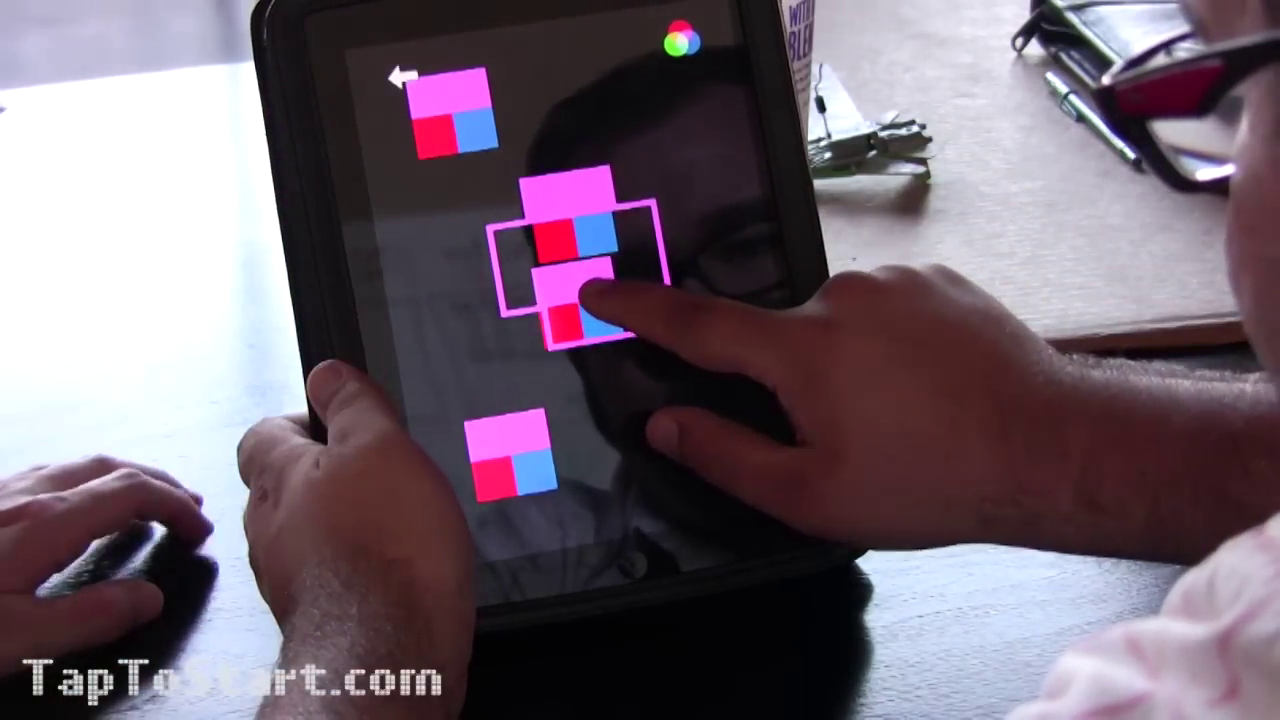
pyautogui.moveTo(630, 215); pyautogui.dragTo(560, 300)
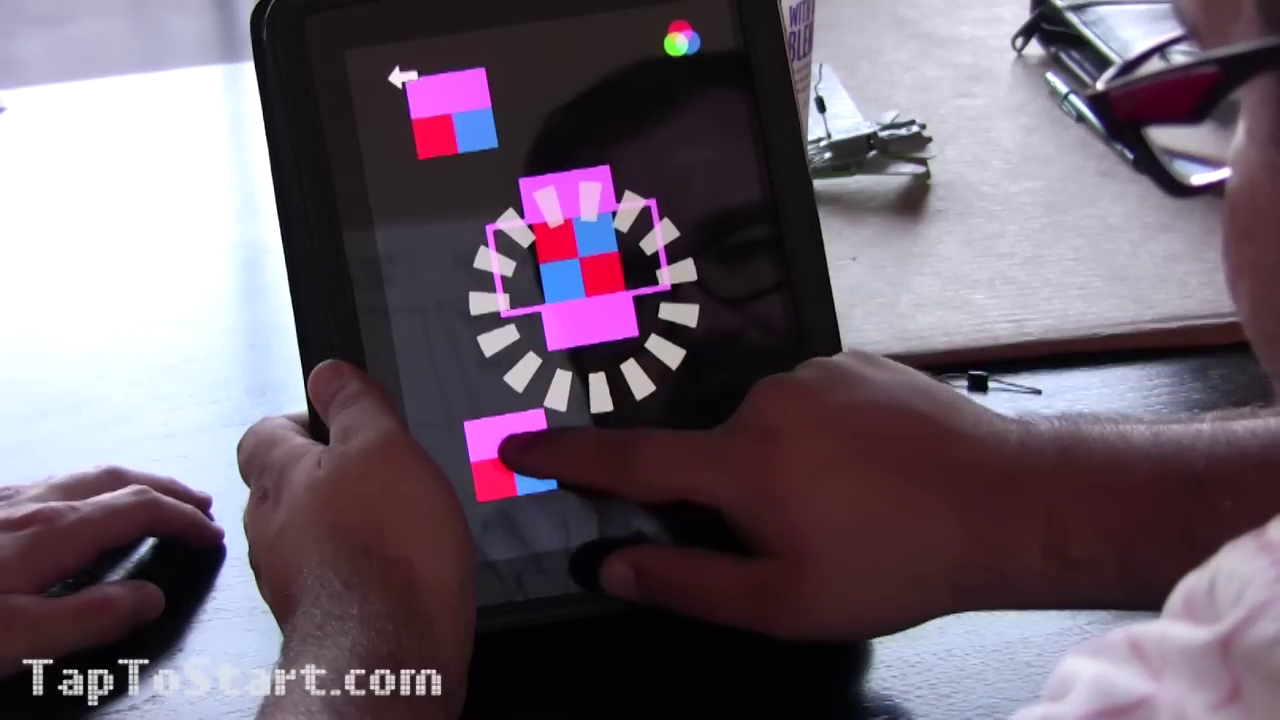
pyautogui.moveTo(510, 455); pyautogui.dragTo(600, 260)
pyautogui.moveTo(690, 205); pyautogui.dragTo(690, 305)
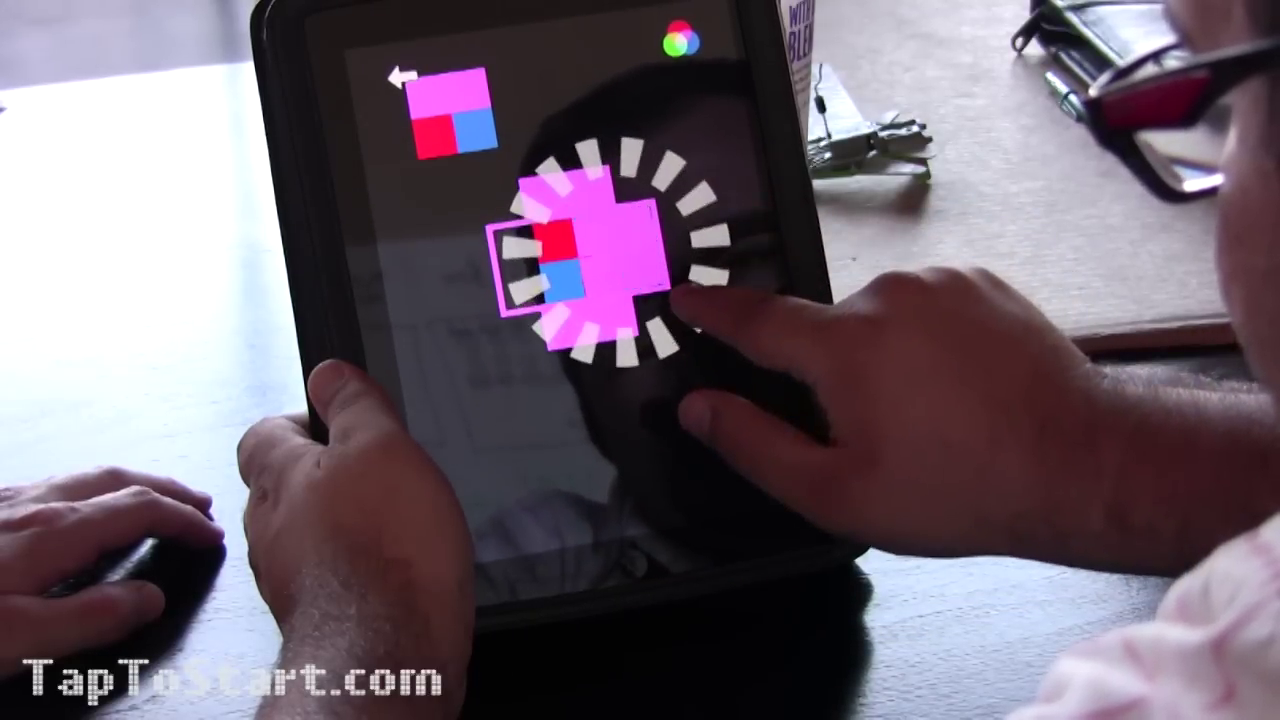
pyautogui.moveTo(450, 110); pyautogui.dragTo(540, 270)
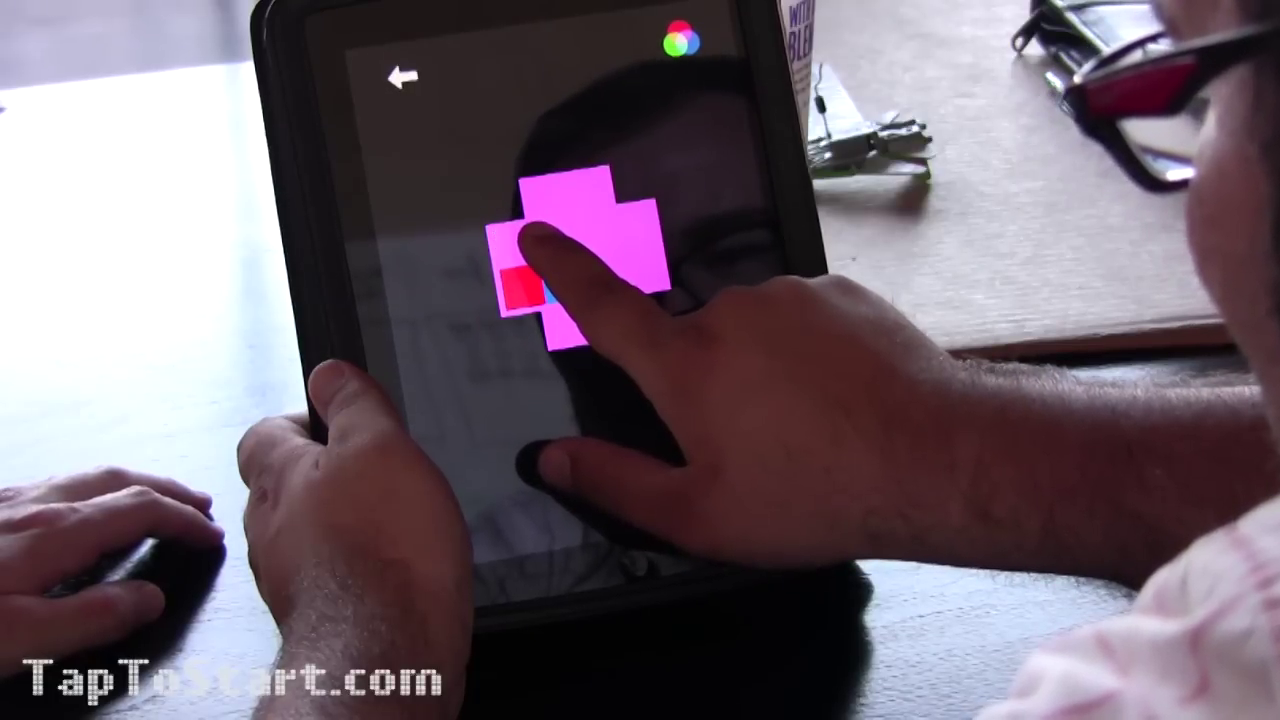
pyautogui.moveTo(545, 260); pyautogui.dragTo(490, 240)
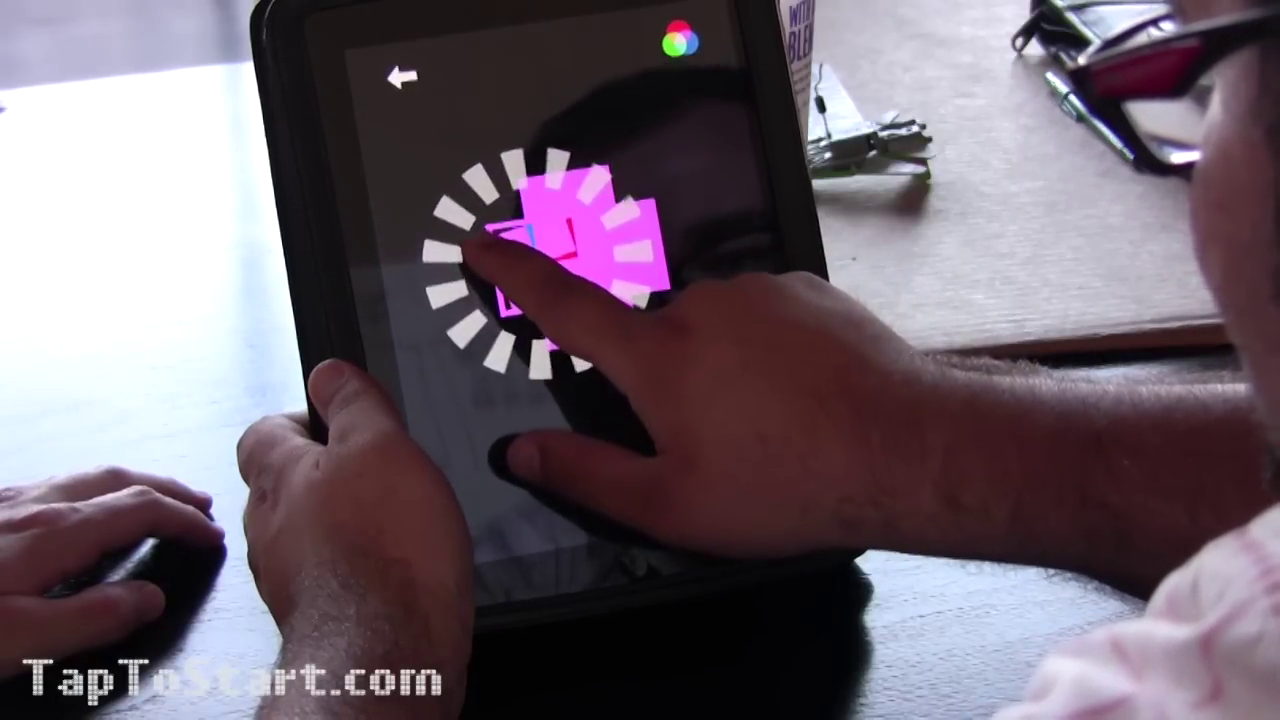
pyautogui.click(490, 240)
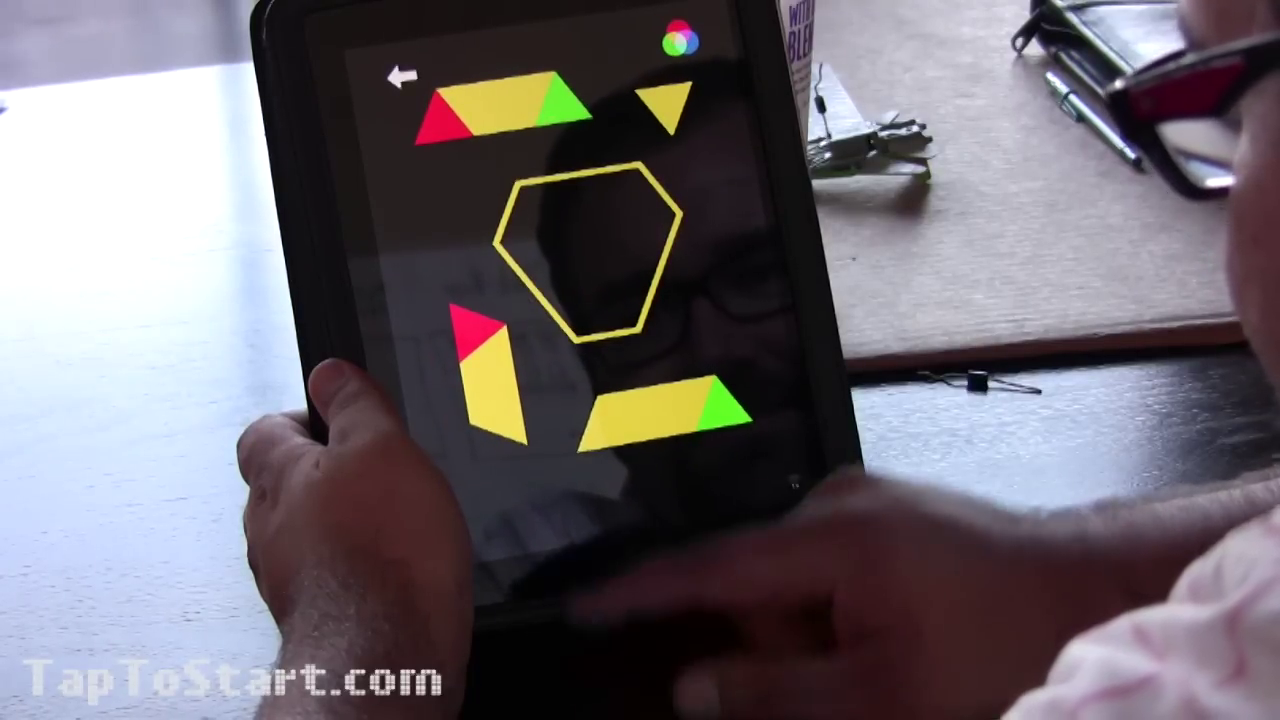
pyautogui.moveTo(660, 415); pyautogui.dragTo(600, 215)
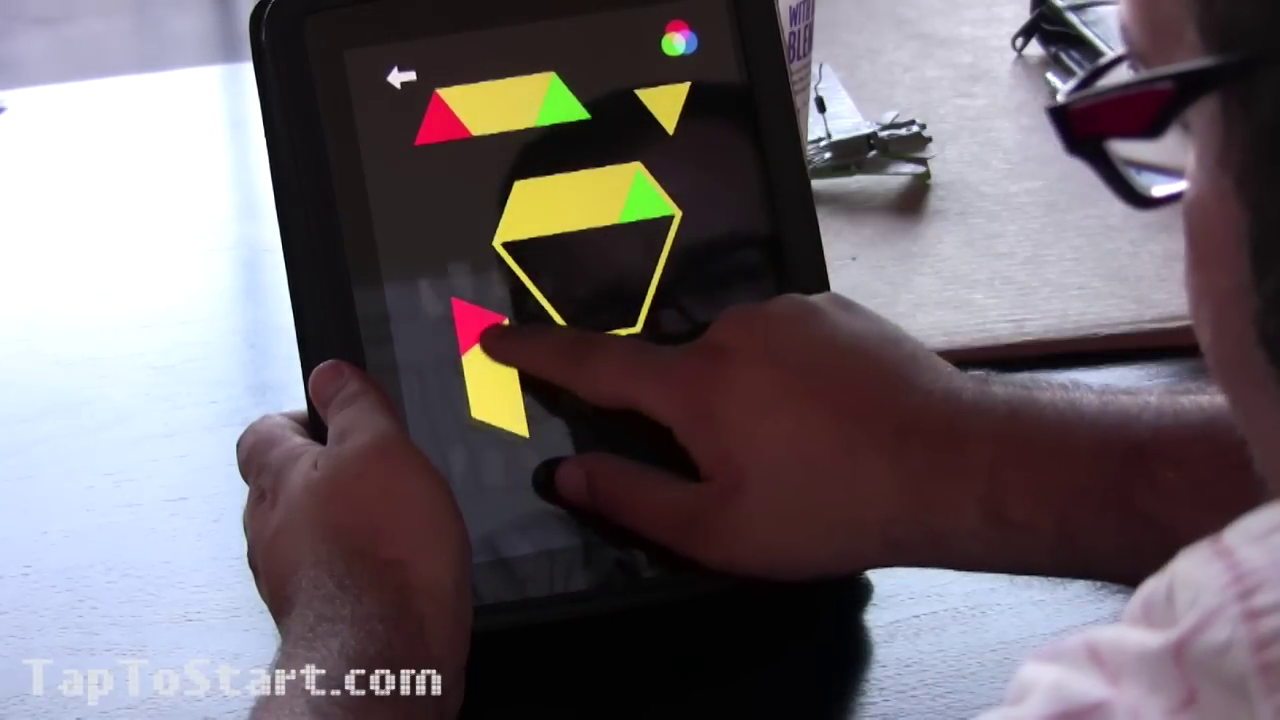
pyautogui.moveTo(490, 370)
pyautogui.mouseDown()
pyautogui.moveTo(570, 280)
pyautogui.moveTo(620, 270)
pyautogui.mouseUp()
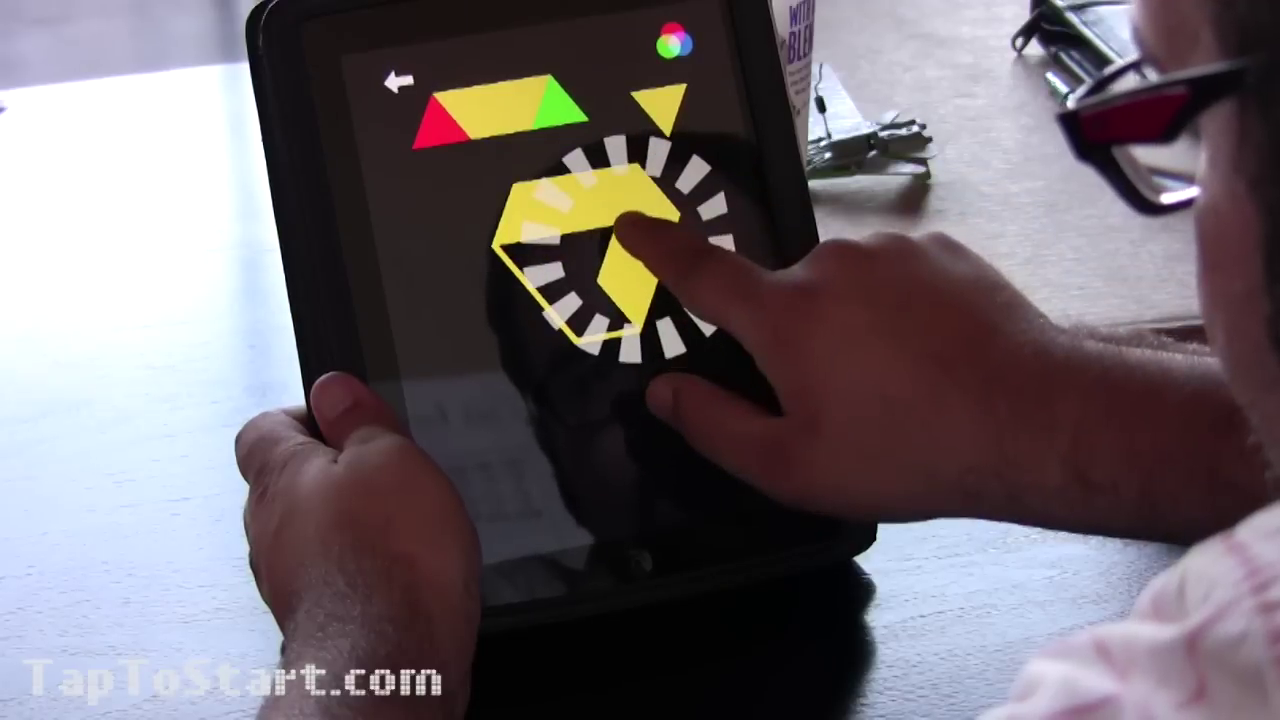
pyautogui.moveTo(540, 140)
pyautogui.mouseDown()
pyautogui.moveTo(580, 320)
pyautogui.moveTo(530, 260)
pyautogui.moveTo(600, 270)
pyautogui.mouseUp()
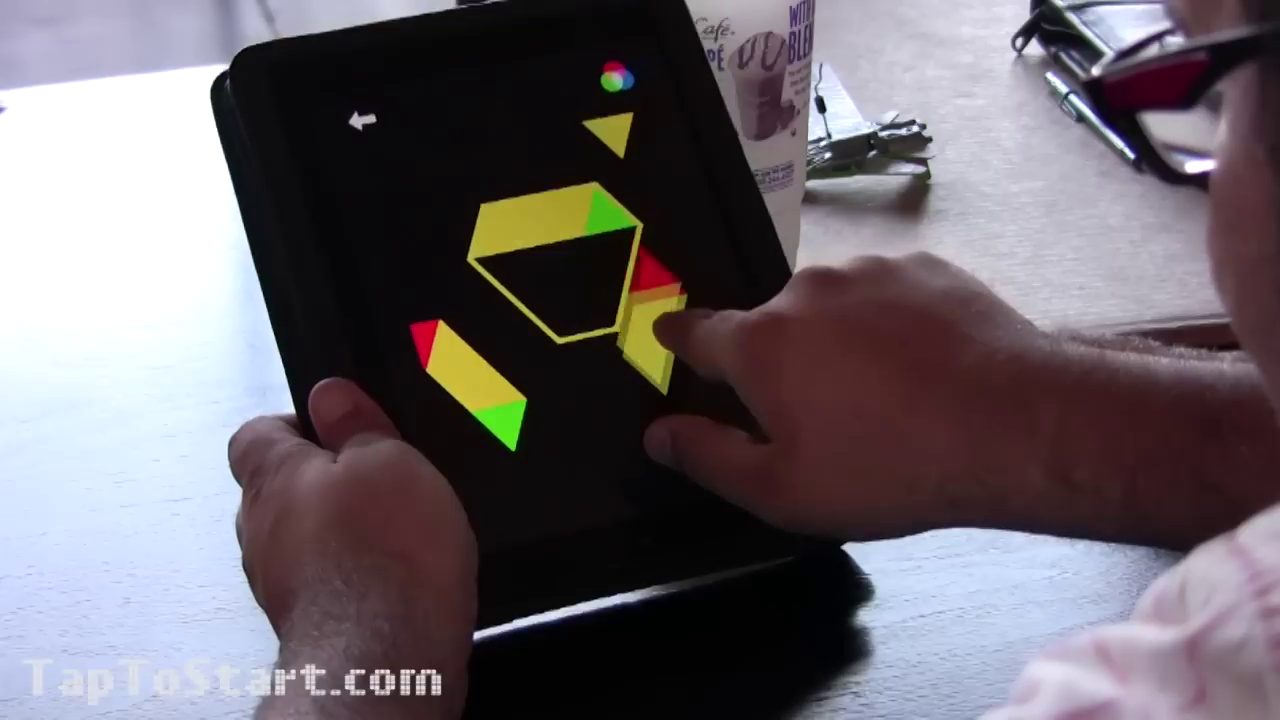